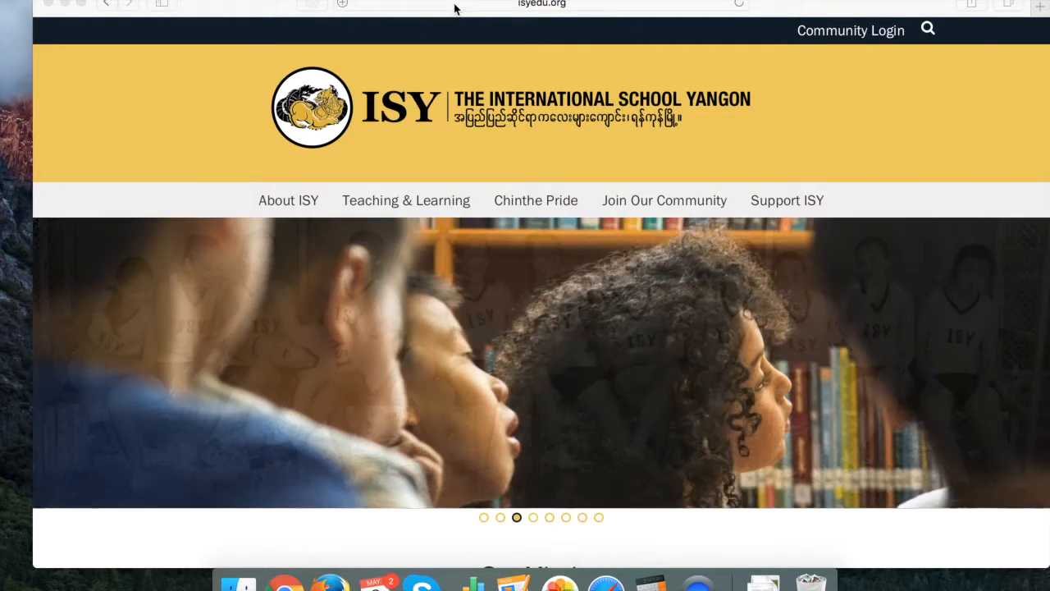
Go to classroom.google.com and check which account is signed in.
left_click(450, 5)
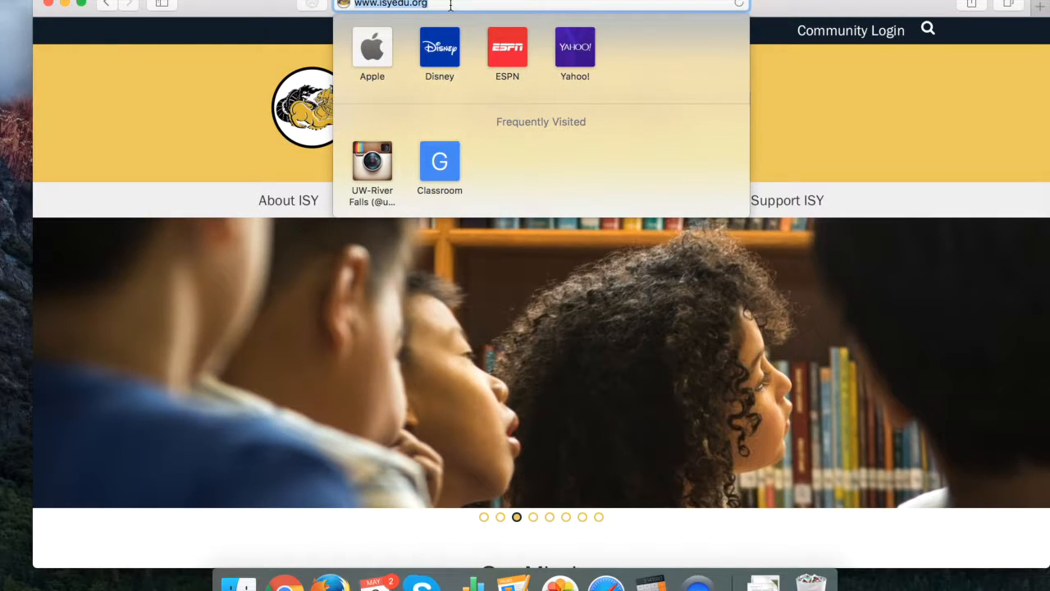
type("classroo")
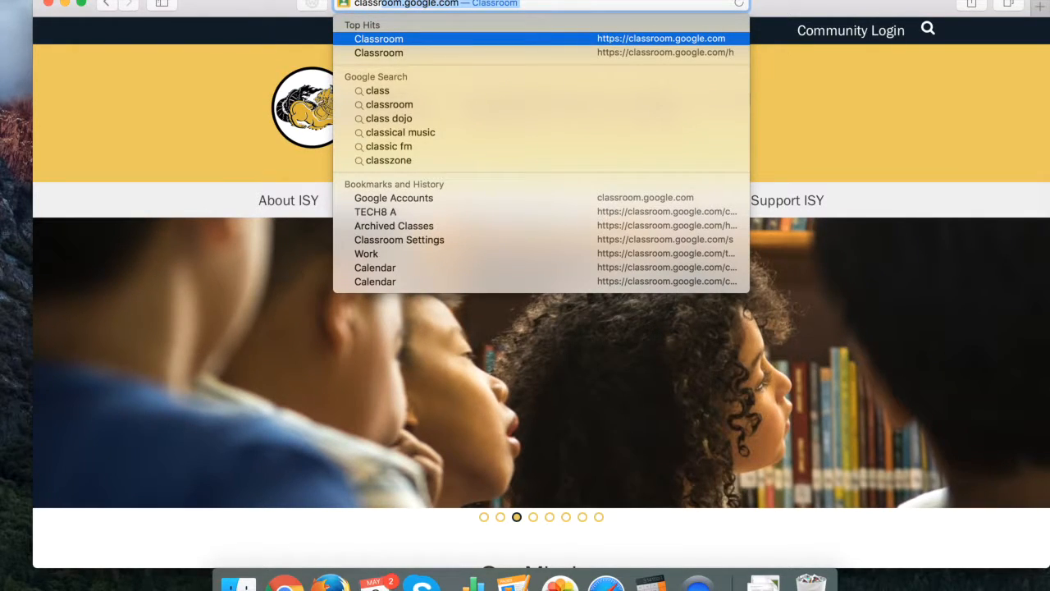
type("m.google.com")
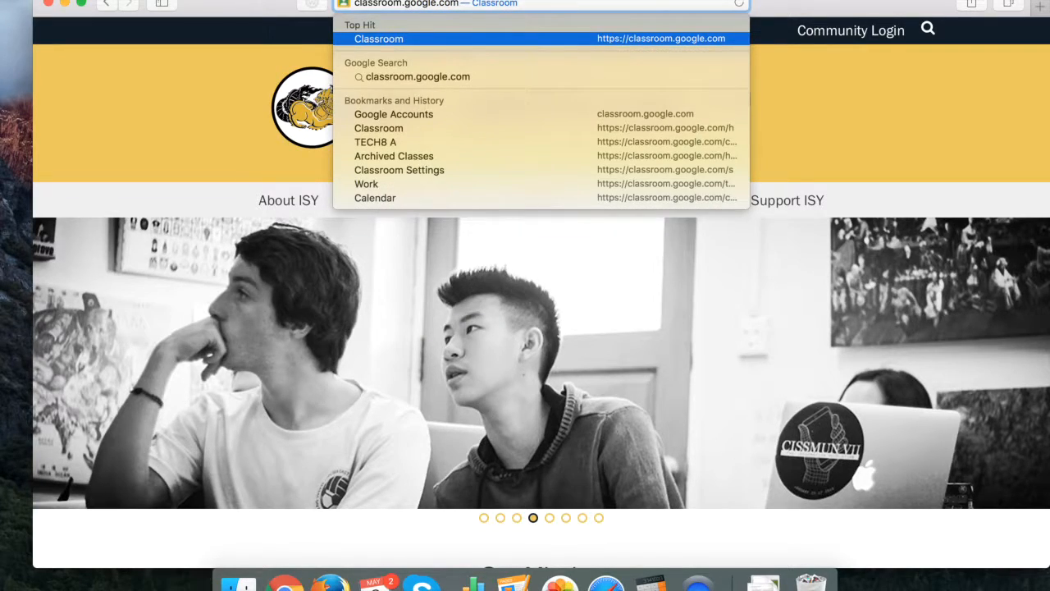
key("Return")
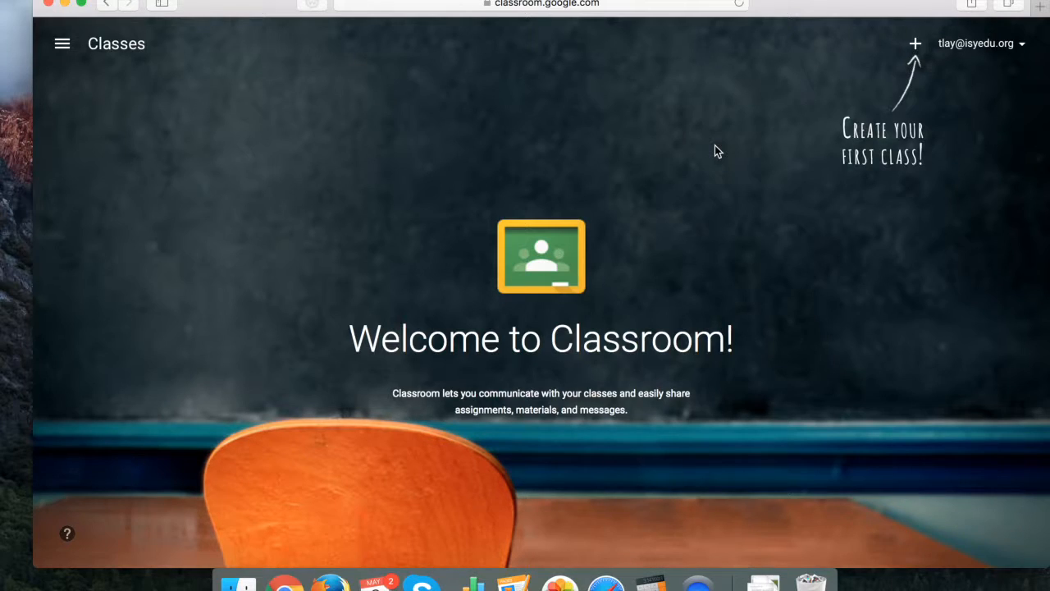
left_click(1023, 46)
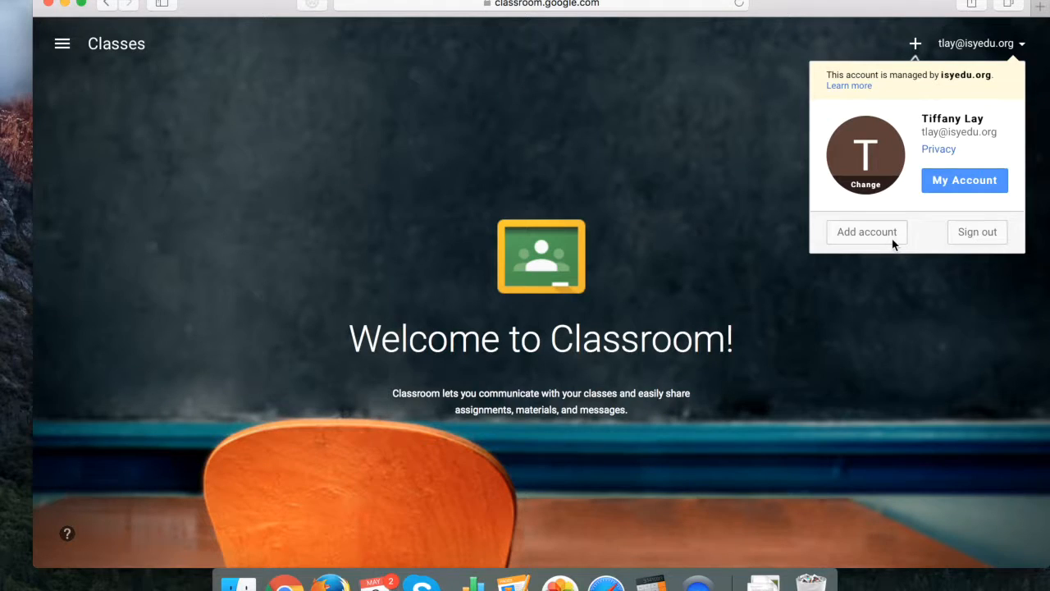
left_click(841, 314)
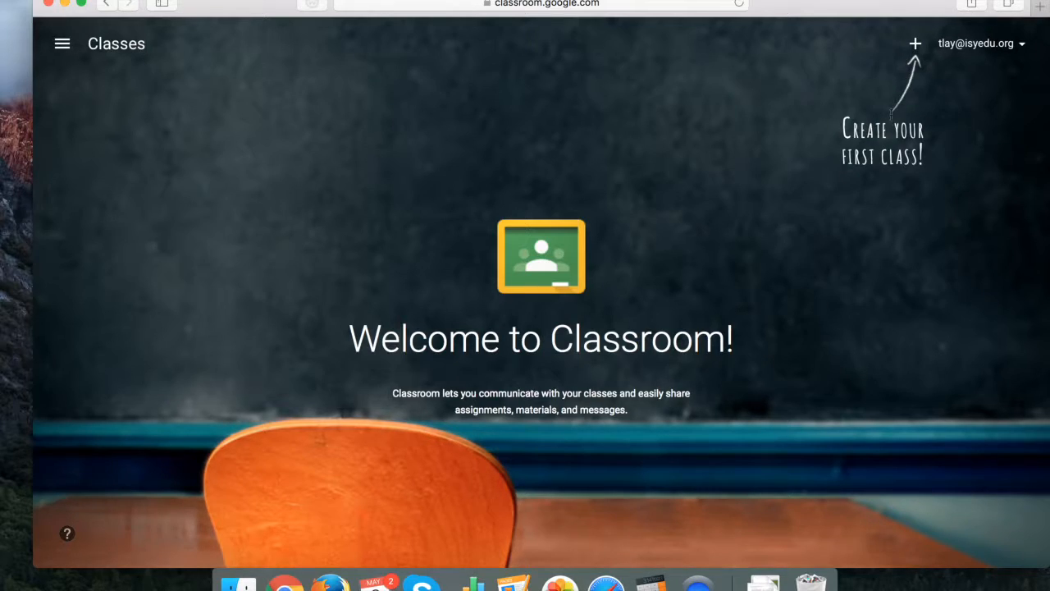
Create a new class named TECH08 with section A.
left_click(917, 45)
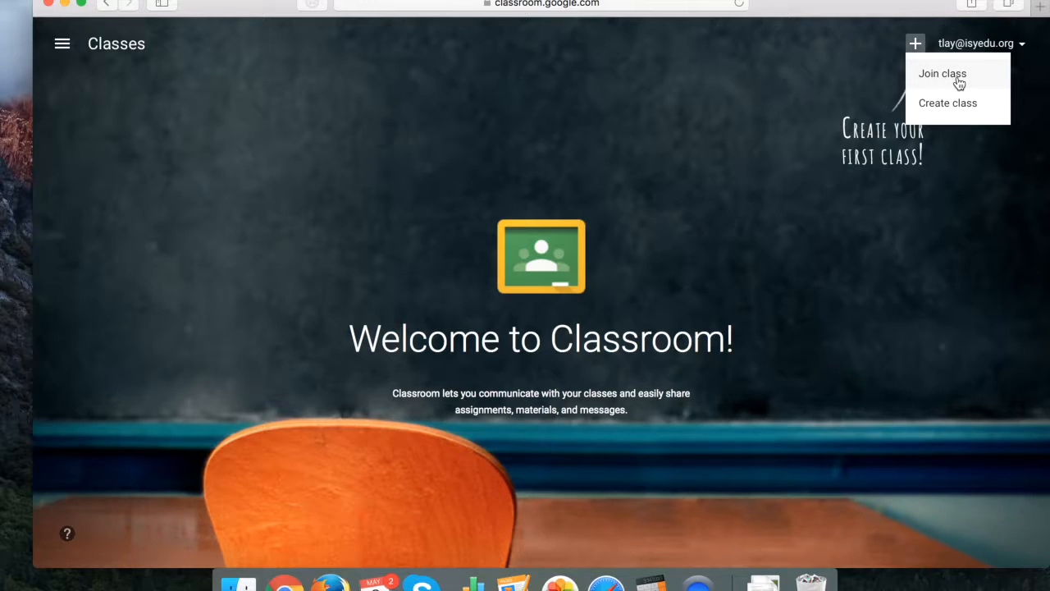
left_click(991, 113)
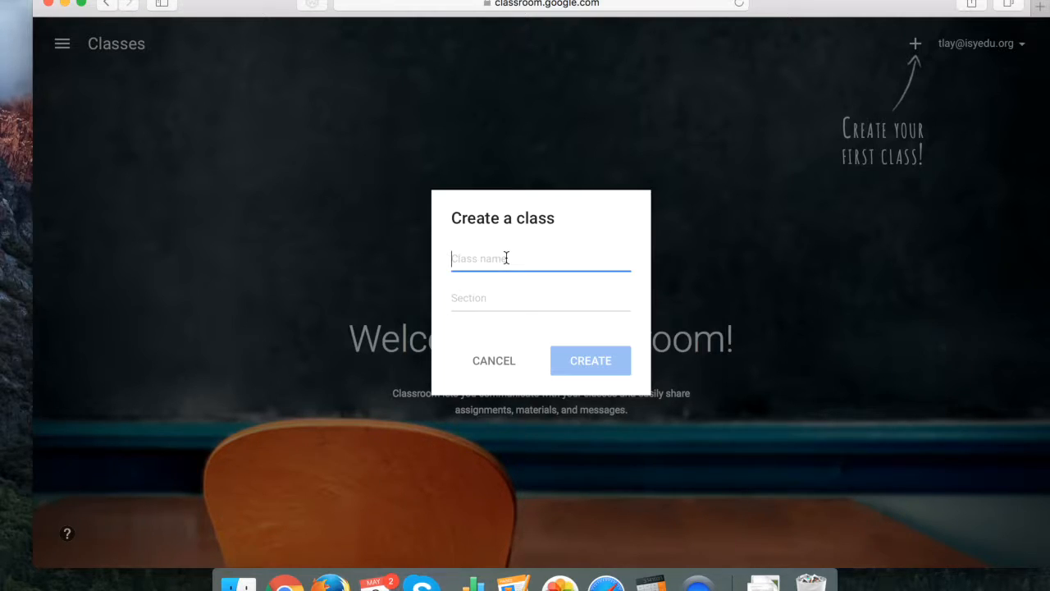
type("TECH")
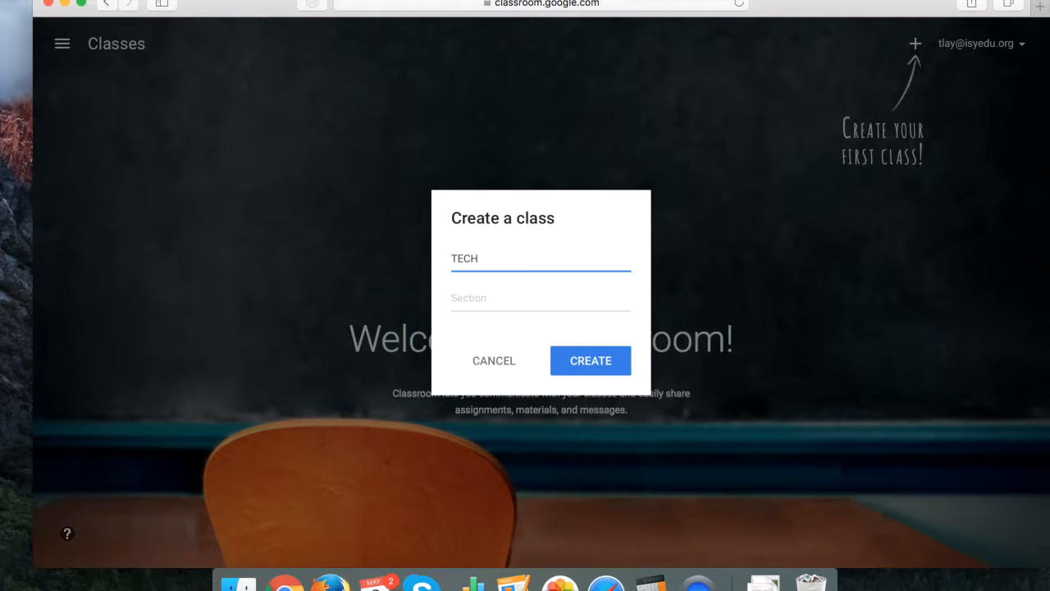
type("08")
left_click(497, 297)
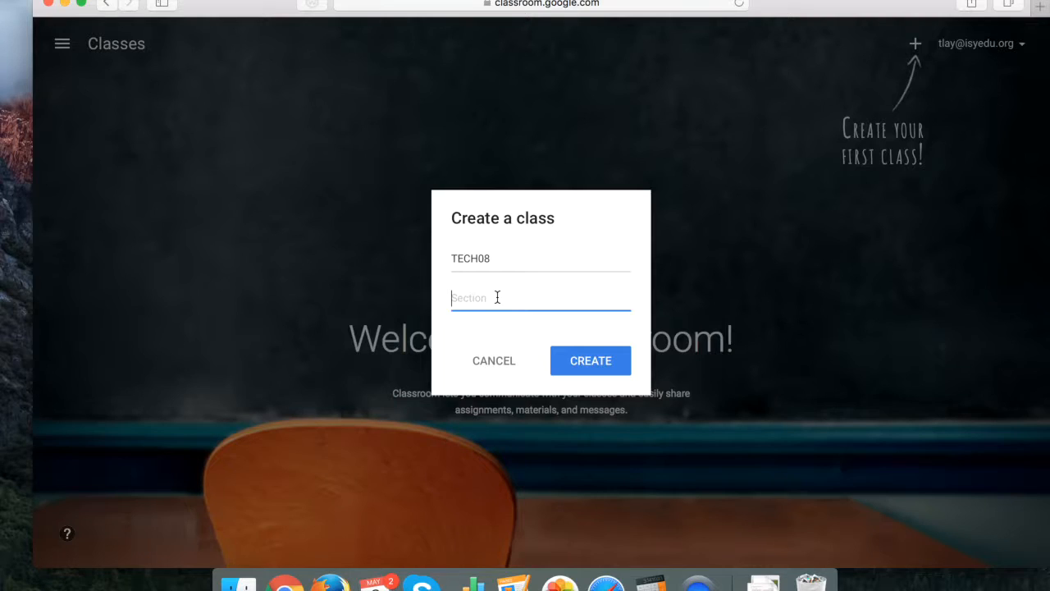
type("A")
left_click(570, 365)
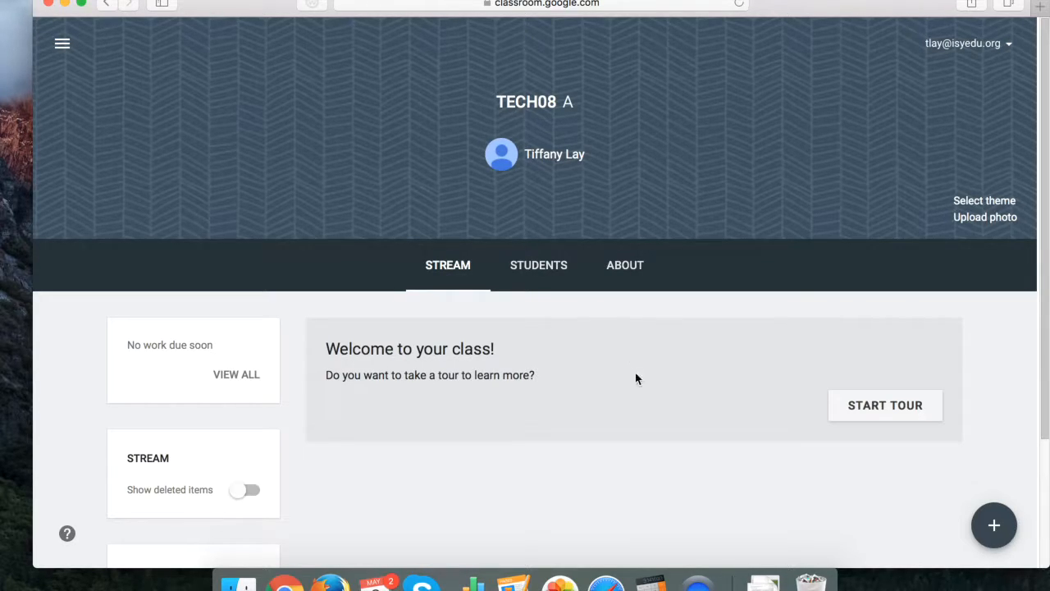
Go through the whole introductory class tour and check the signed-in account again.
left_click(908, 422)
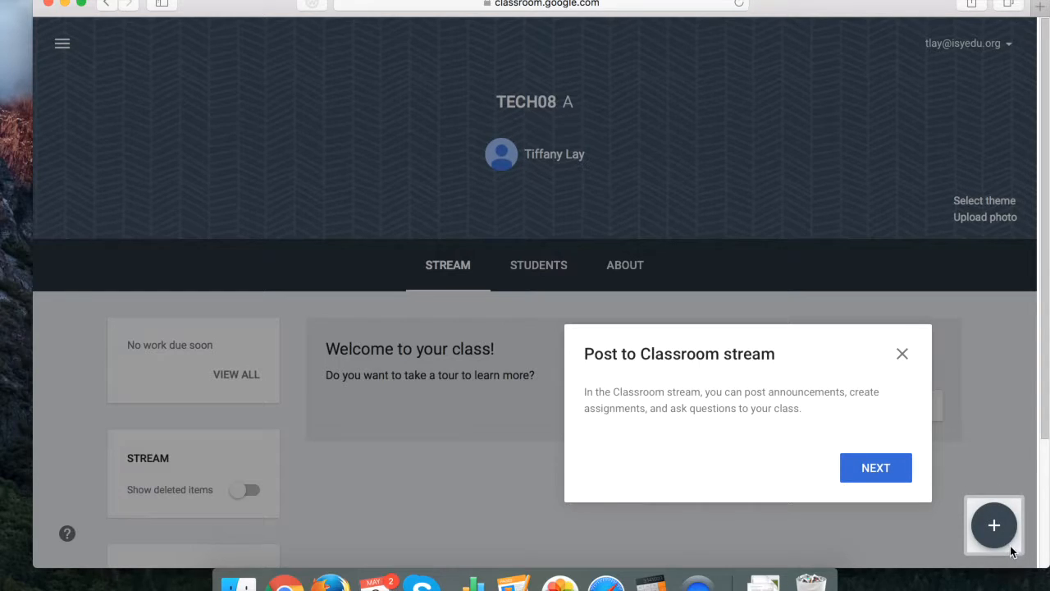
left_click(905, 481)
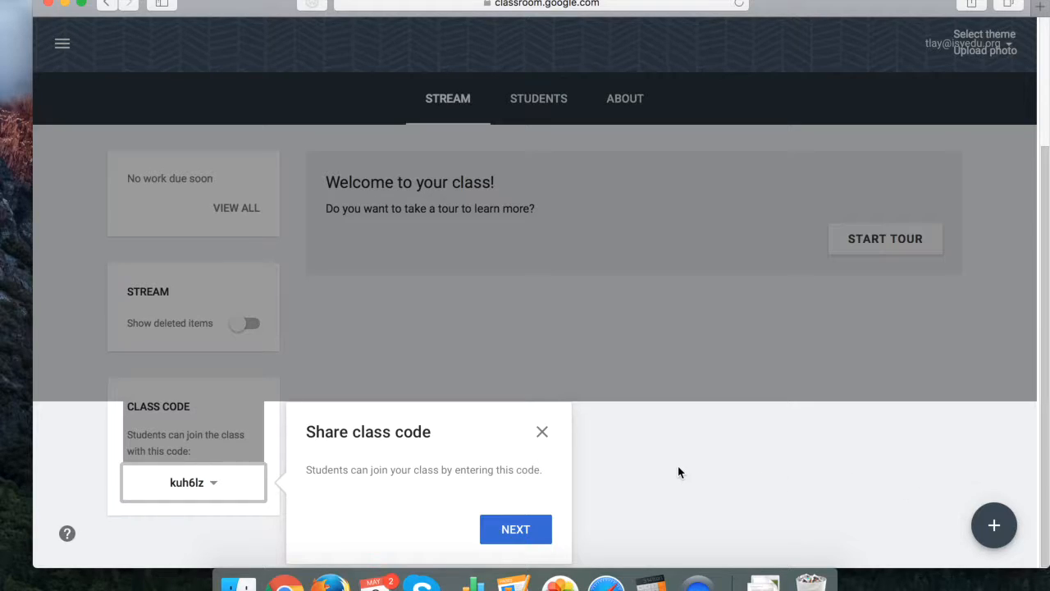
left_click(515, 530)
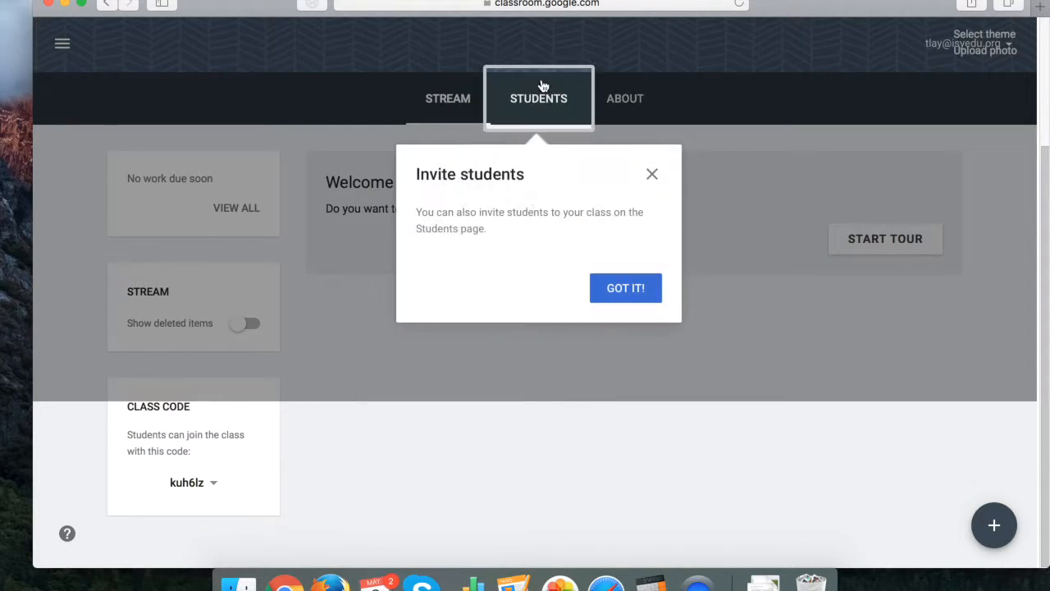
left_click(625, 287)
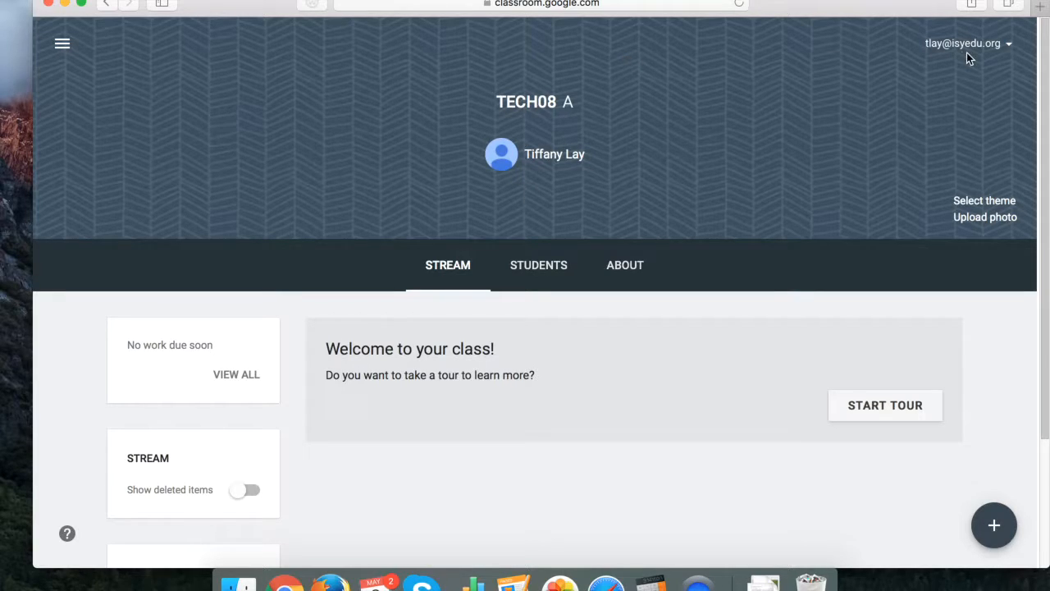
left_click(1011, 46)
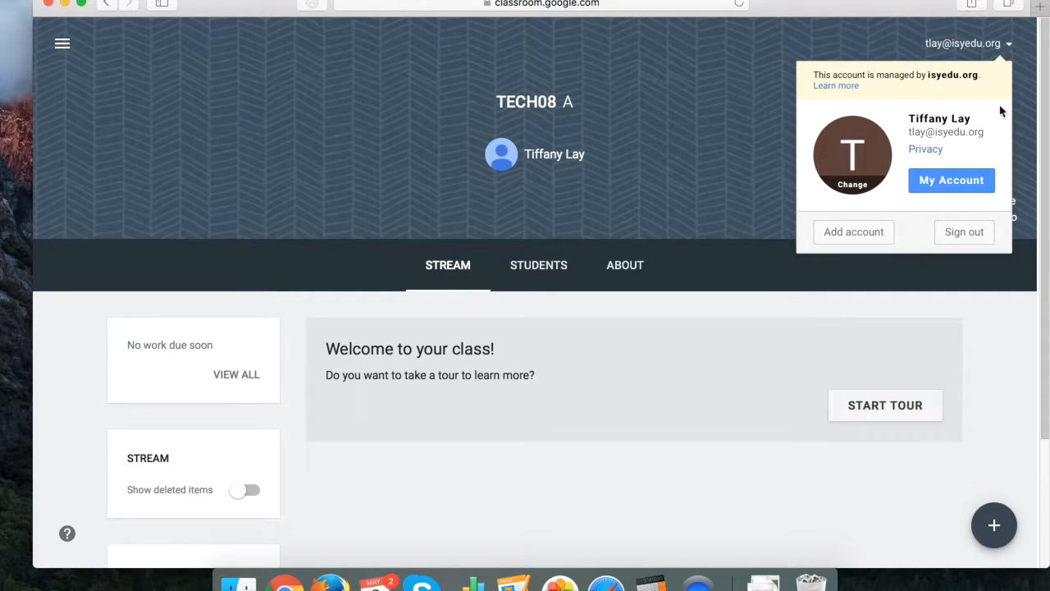
left_click(749, 146)
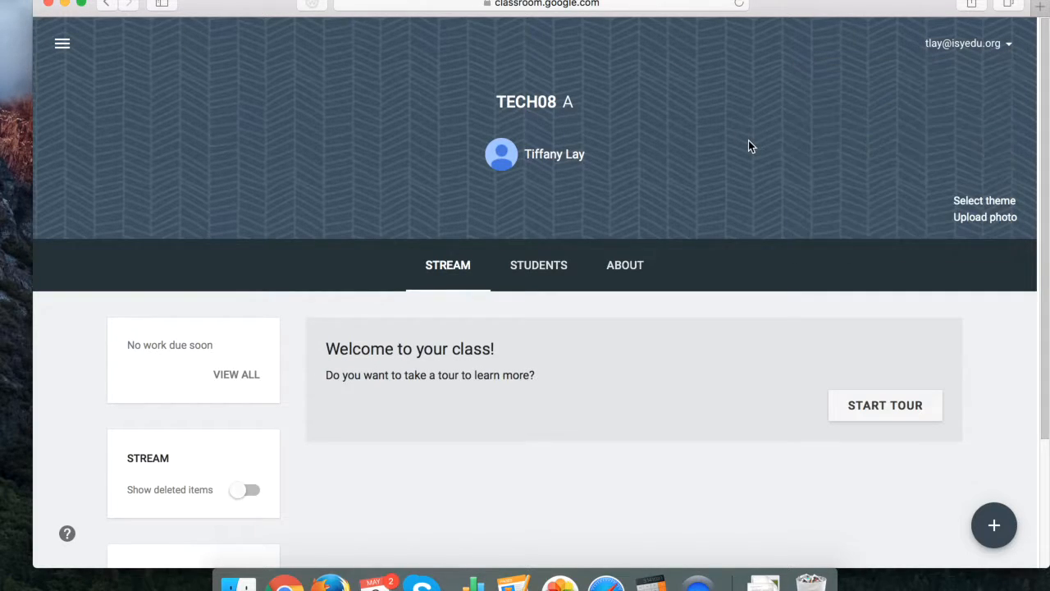
Set the class theme to the red geometric triangle design from the gallery's patterns.
left_click(977, 201)
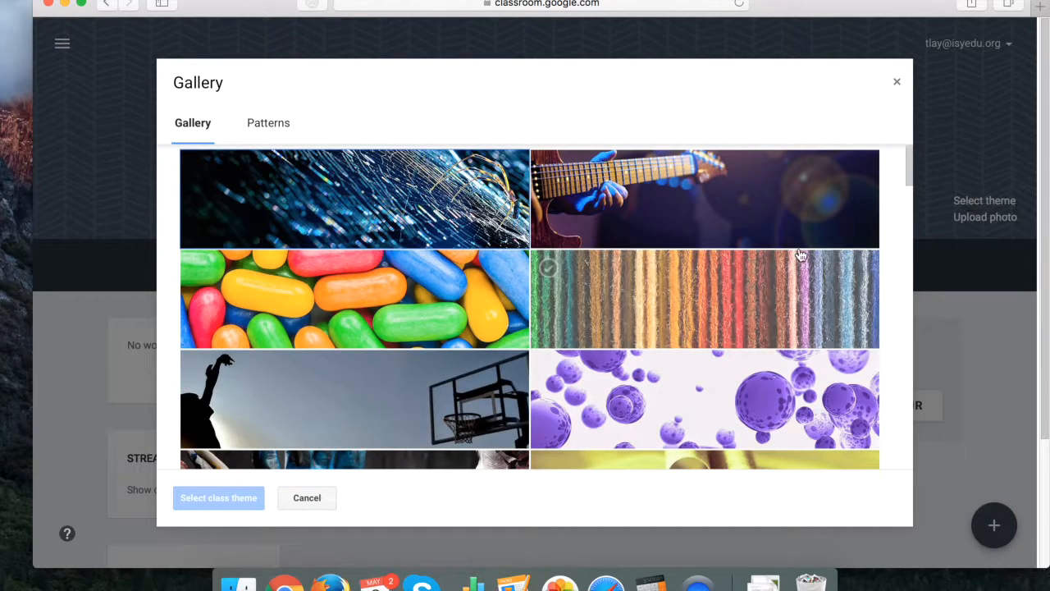
scroll(755, 274, "down", 5)
scroll(760, 276, "down", 10)
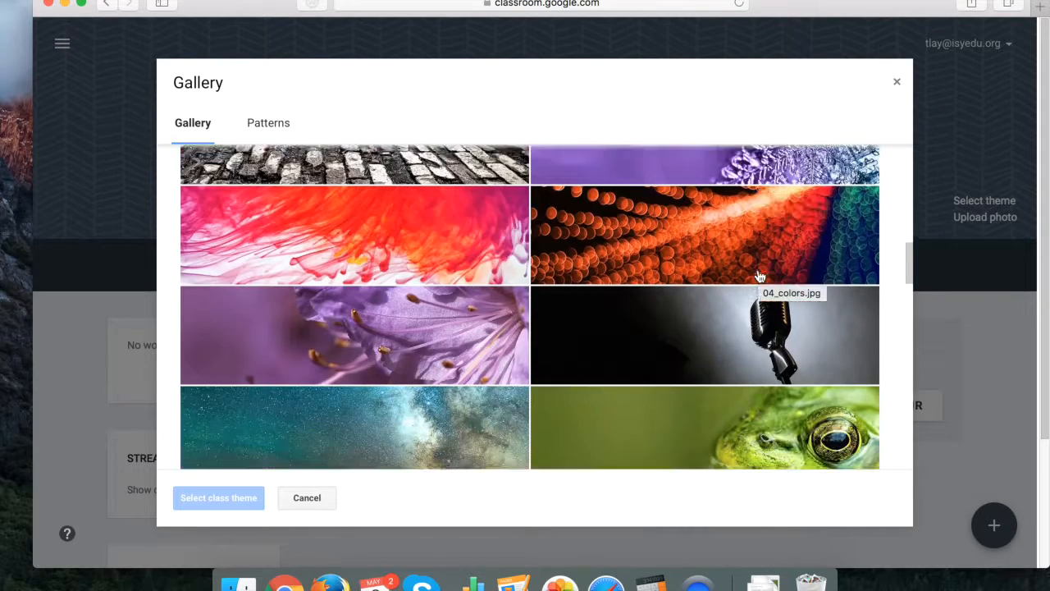
left_click(759, 277)
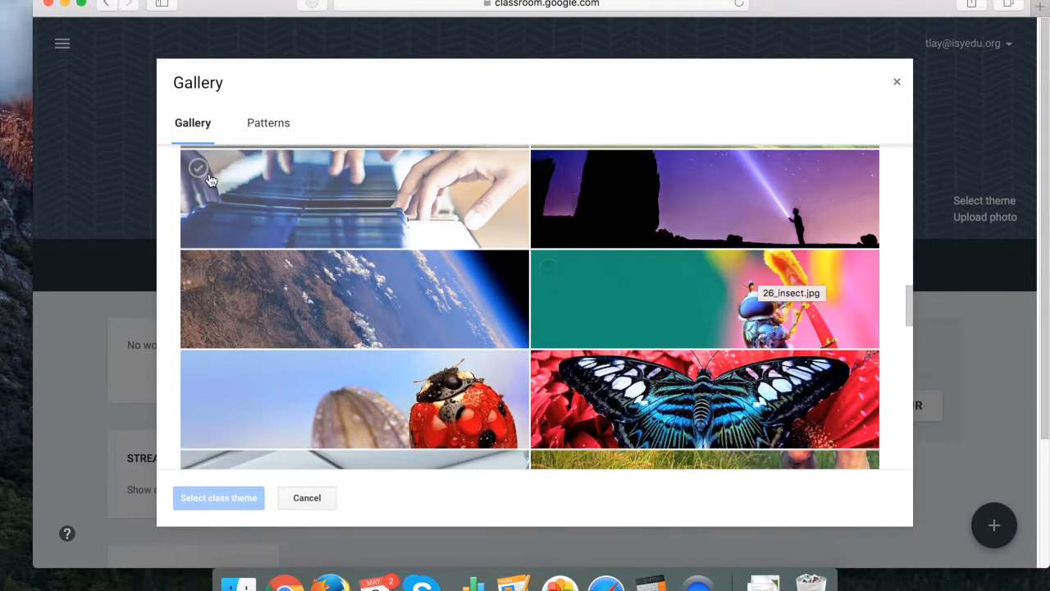
left_click(283, 127)
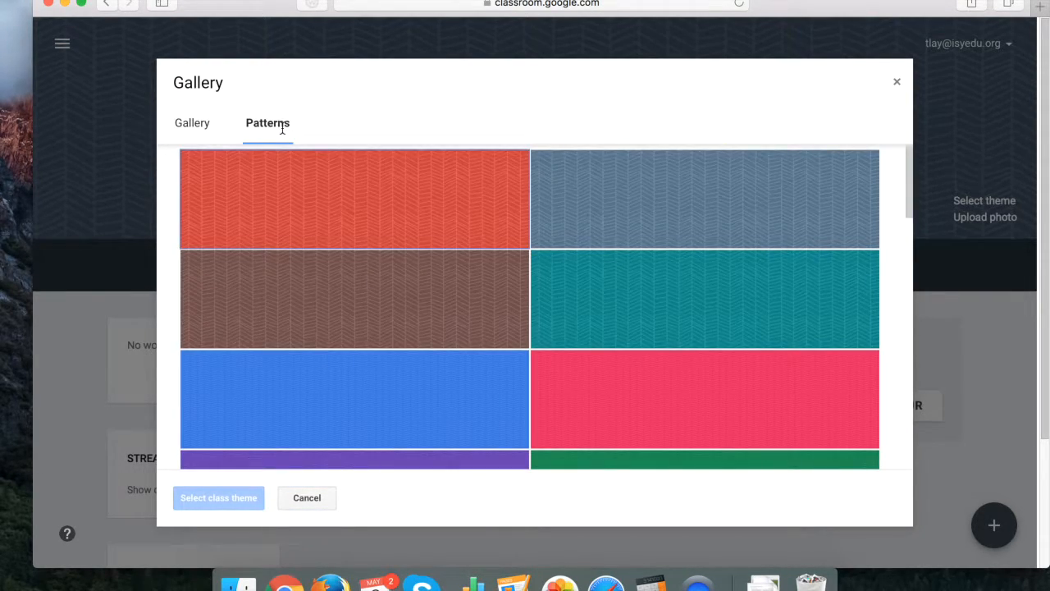
scroll(414, 196, "down", 15)
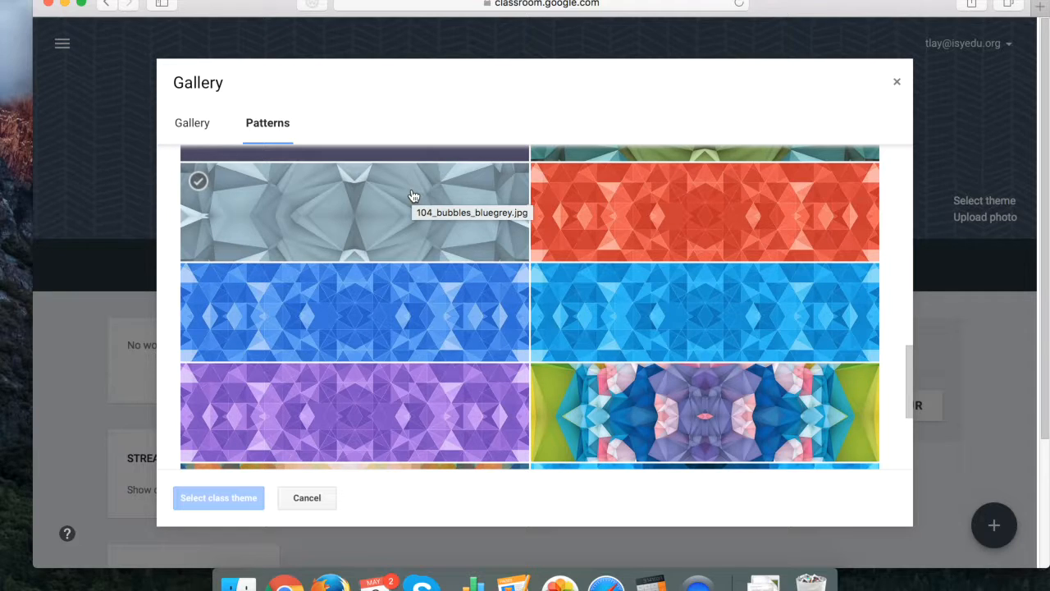
left_click(413, 196)
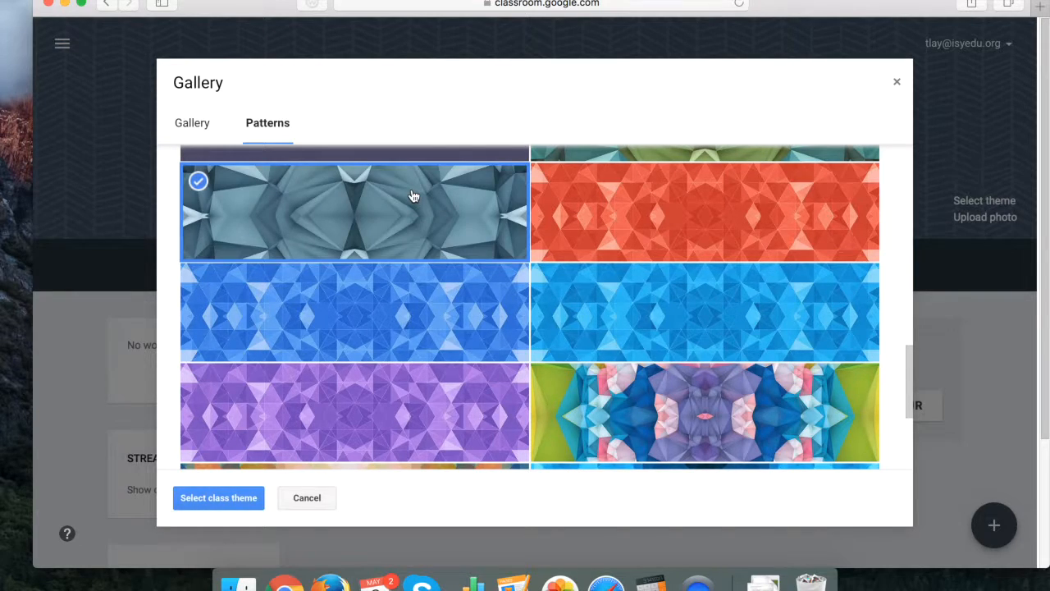
left_click(559, 212)
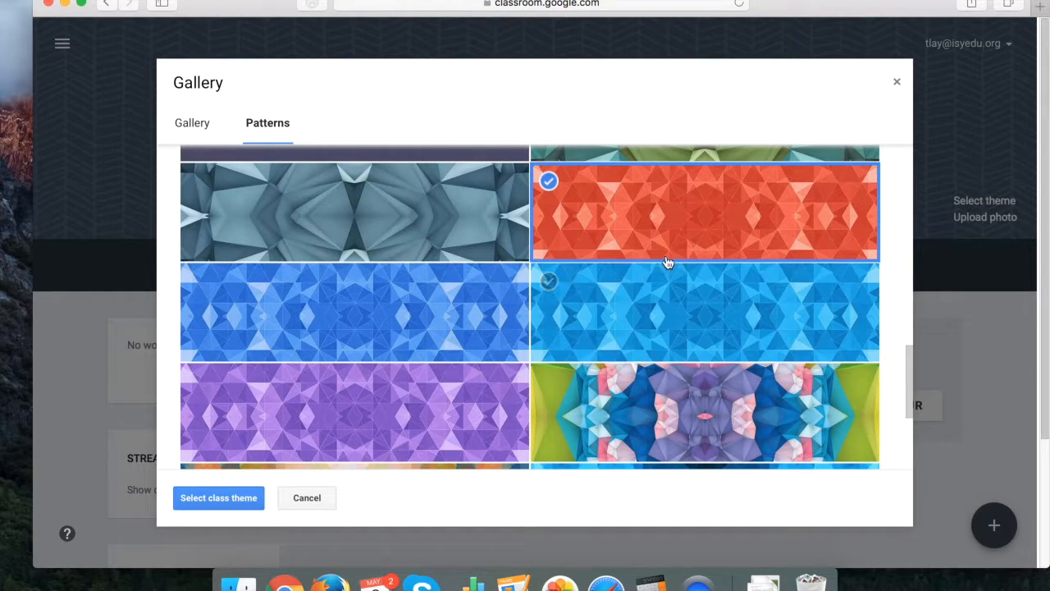
left_click(210, 497)
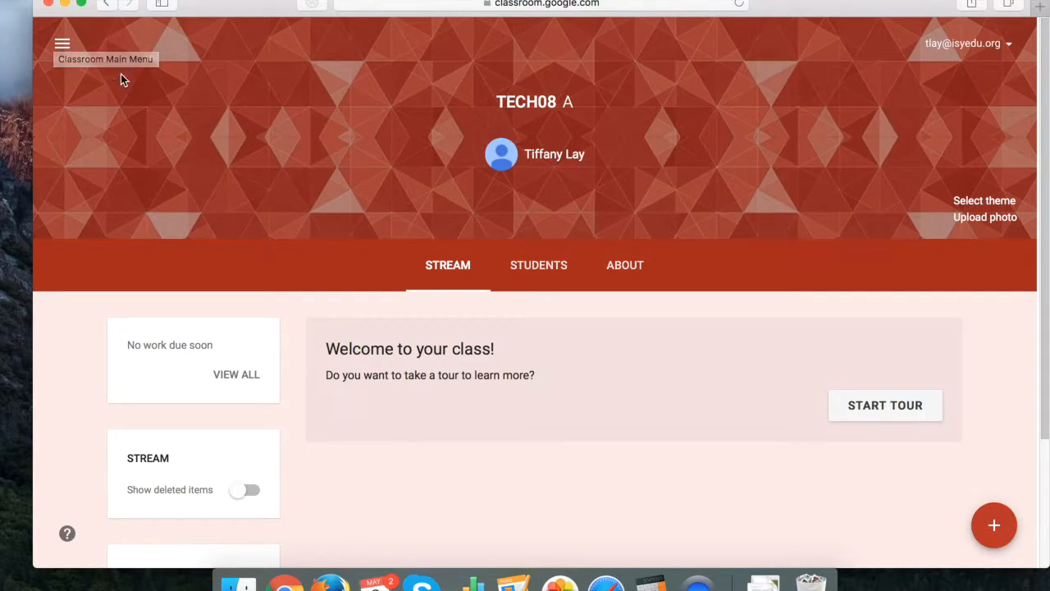
Review the class's Stream, Students and About pages, including the class code and optional class details, and return to the Stream.
scroll(348, 283, "down", 1)
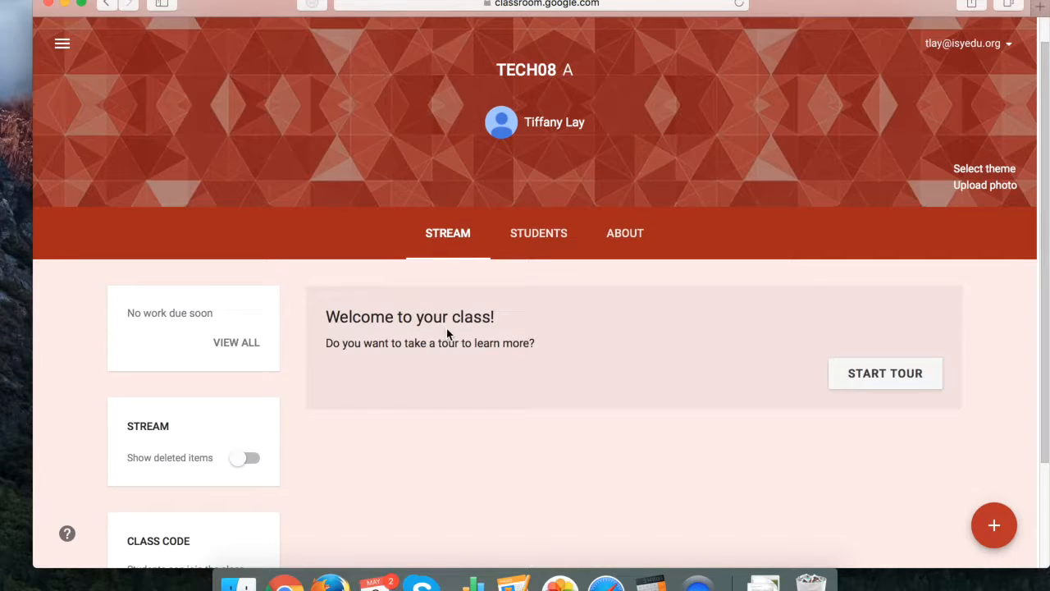
scroll(507, 387, "down", 2)
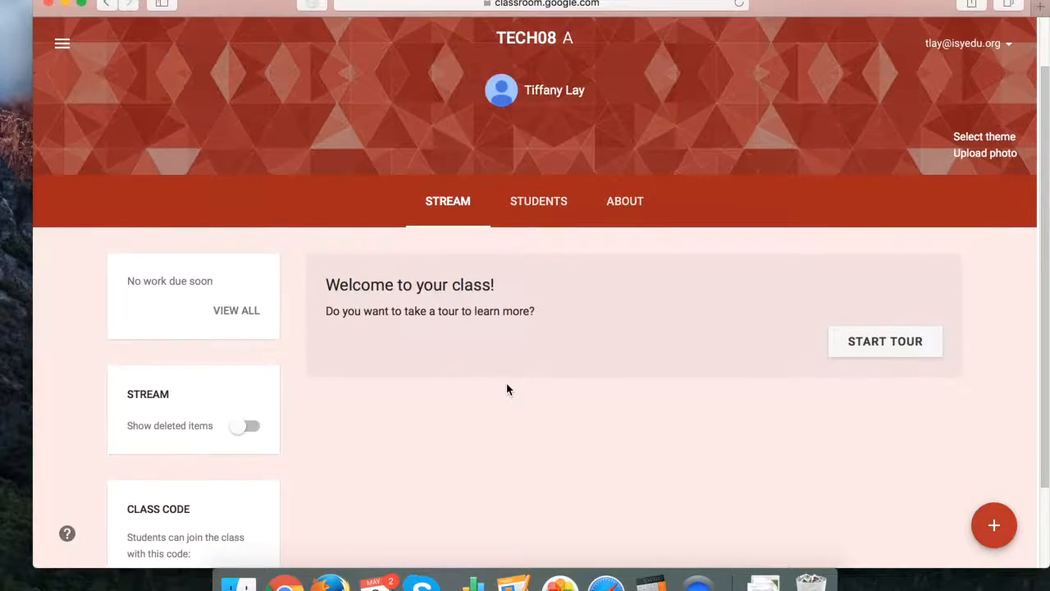
scroll(507, 388, "up", 1)
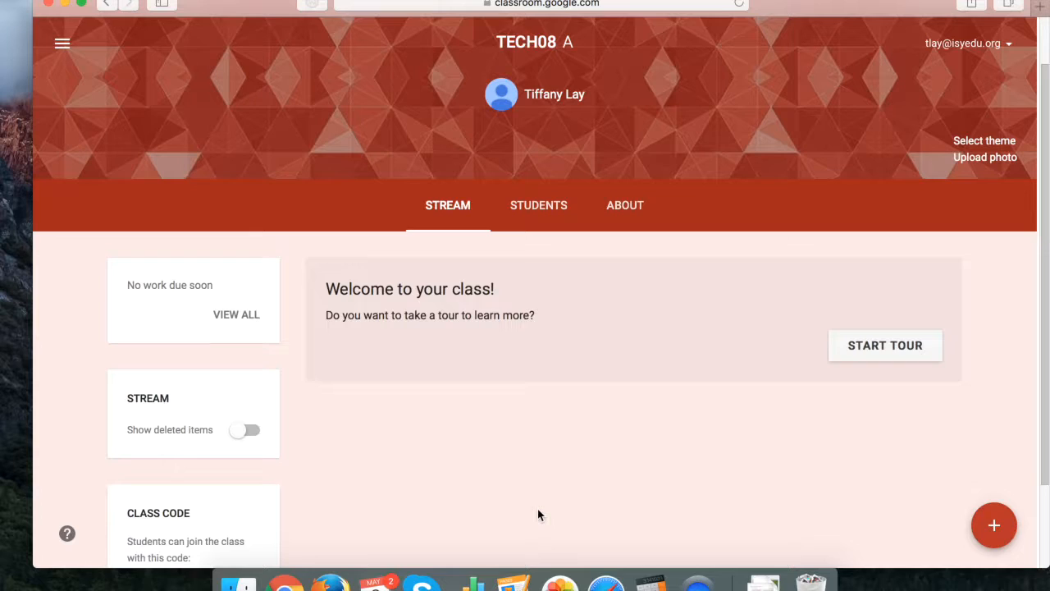
left_click(534, 220)
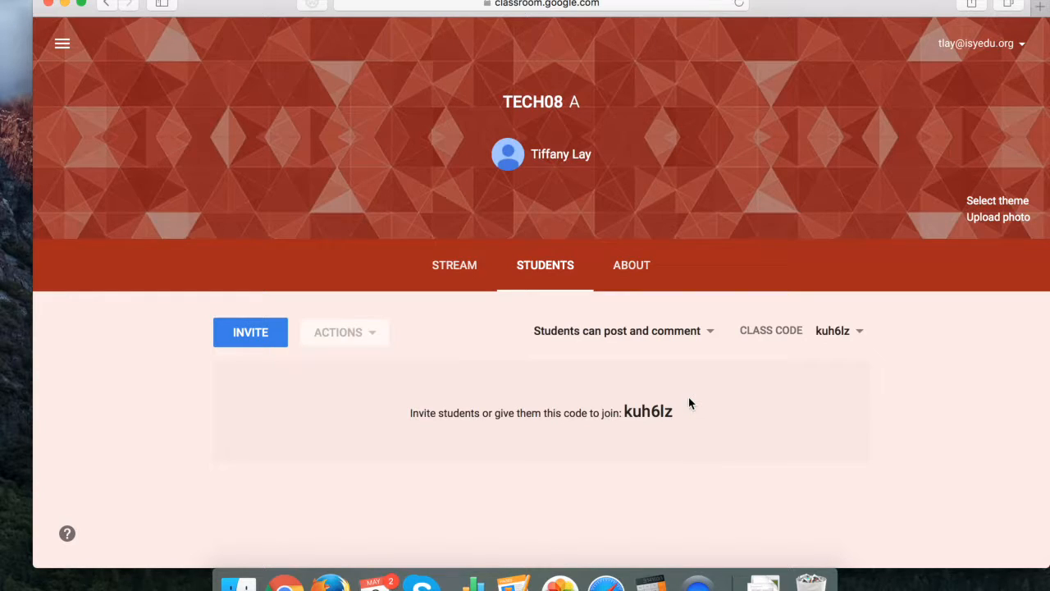
left_click(638, 273)
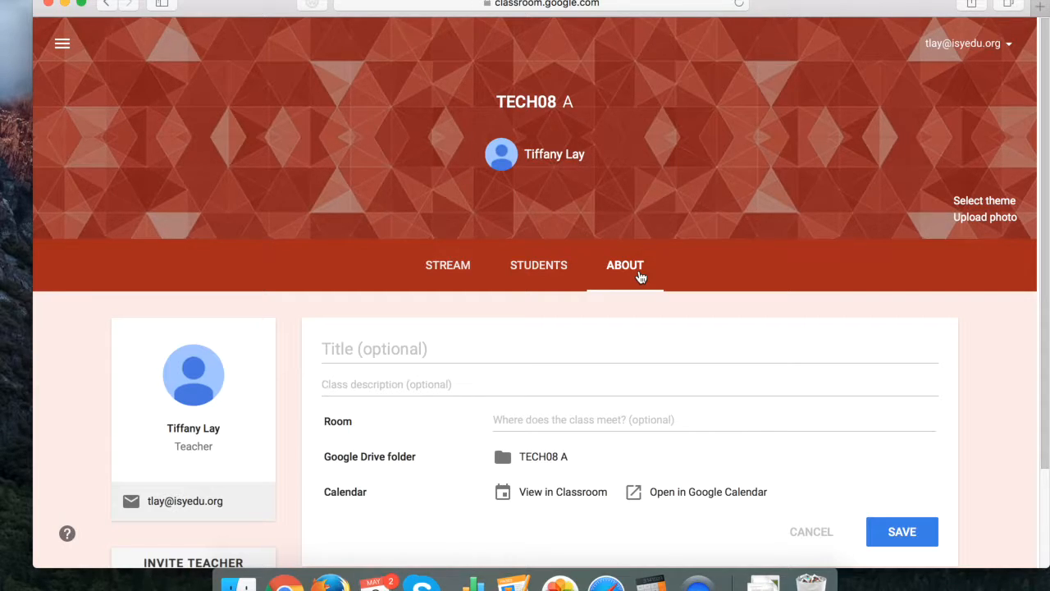
scroll(639, 276, "down", 3)
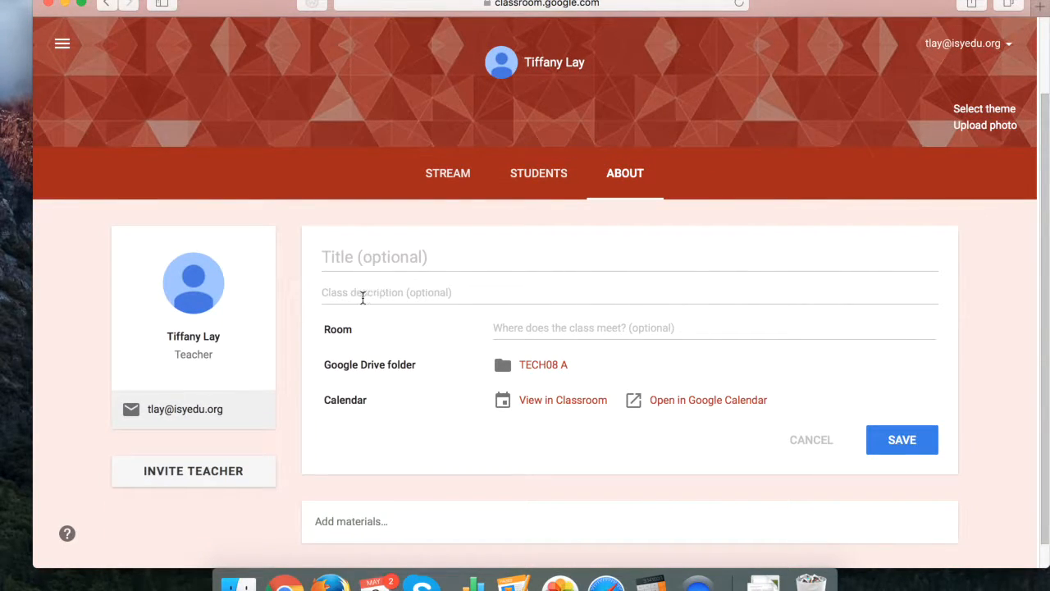
left_click(467, 298)
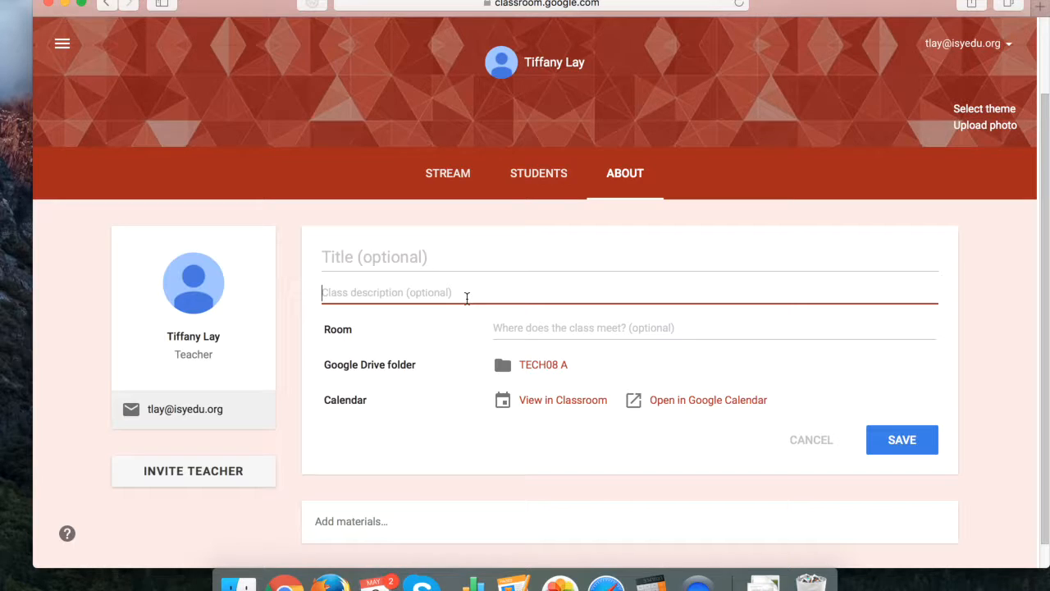
scroll(558, 336, "down", 1)
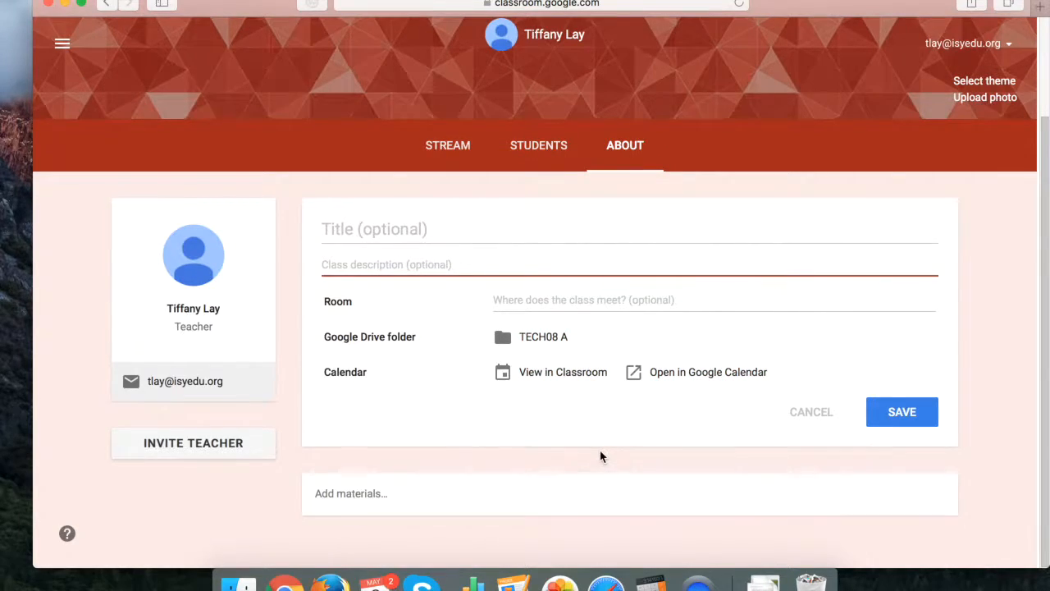
scroll(600, 457, "up", 3)
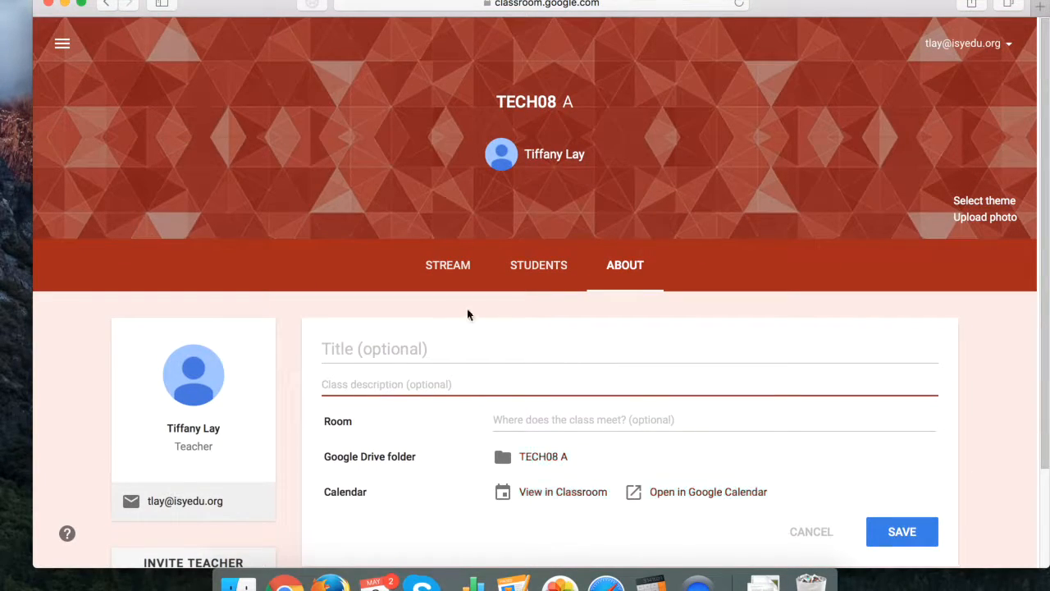
left_click(444, 273)
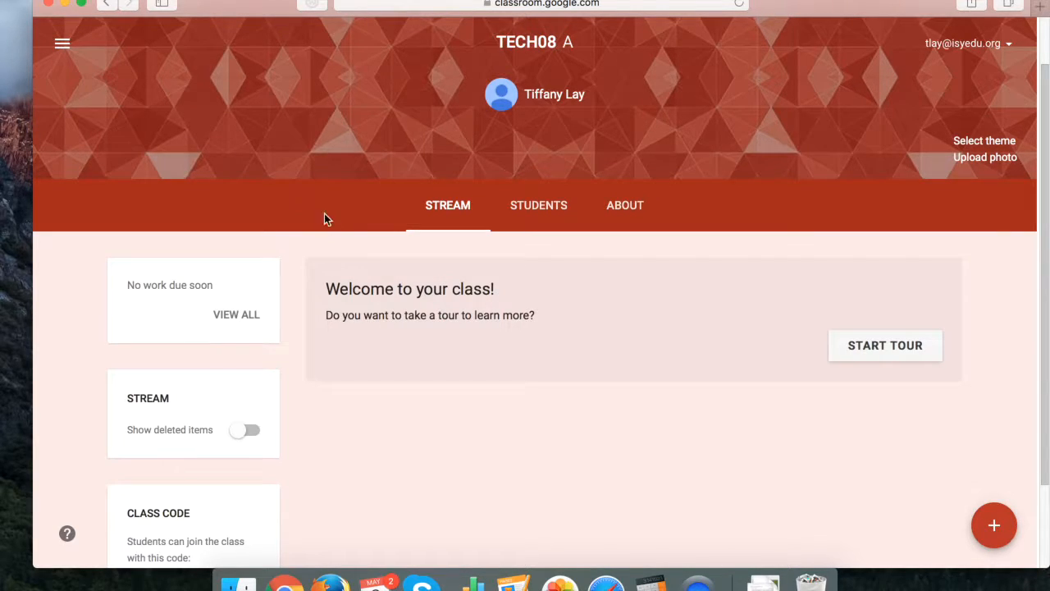
Examine the Classes overview, the Calendar with its class filter, and the Work page, and return to the TECH08 class.
left_click(64, 48)
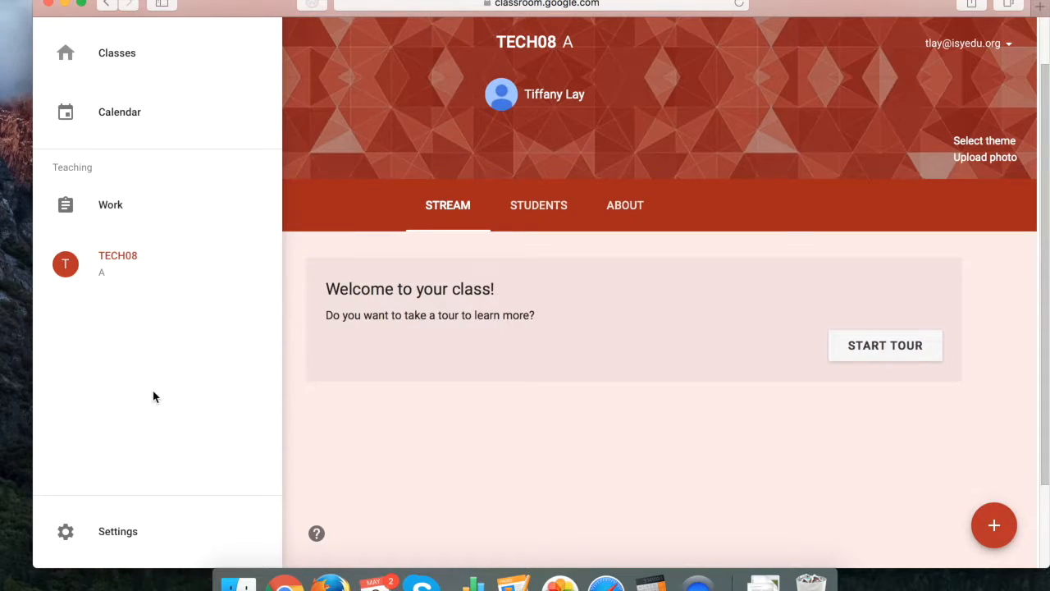
left_click(82, 66)
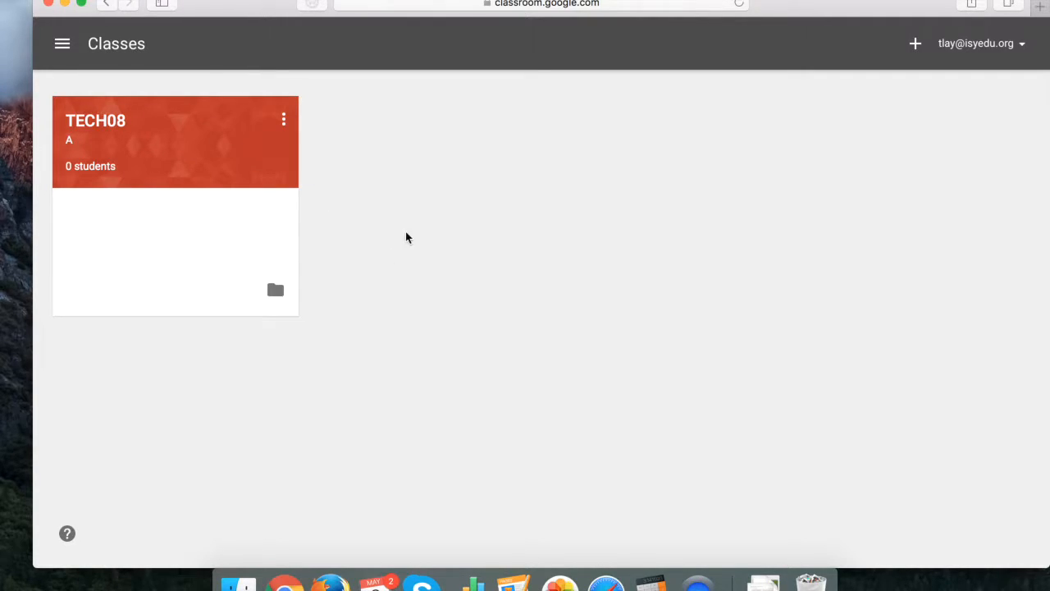
left_click(62, 44)
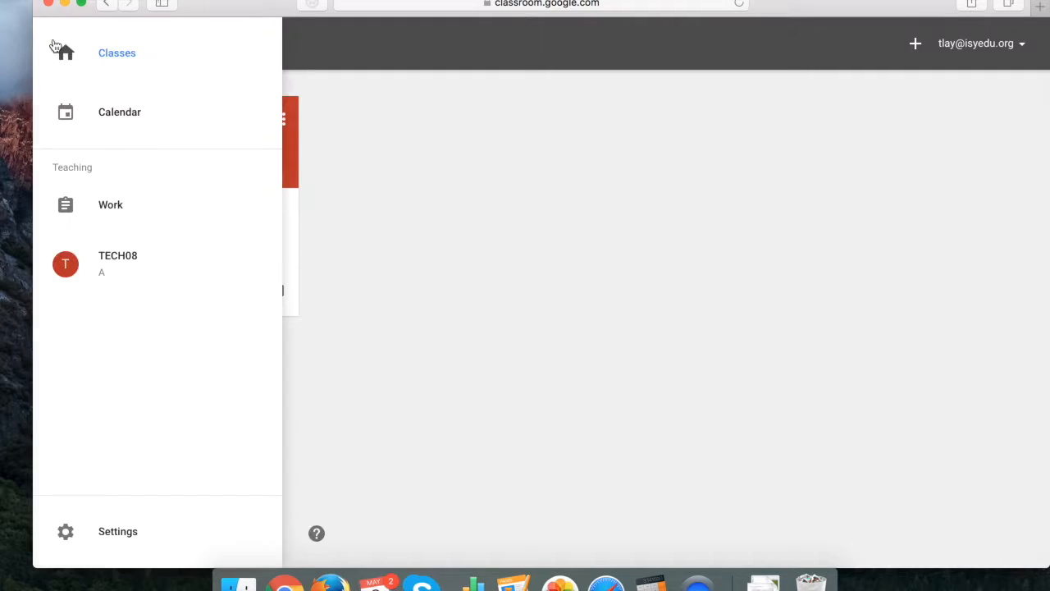
left_click(139, 115)
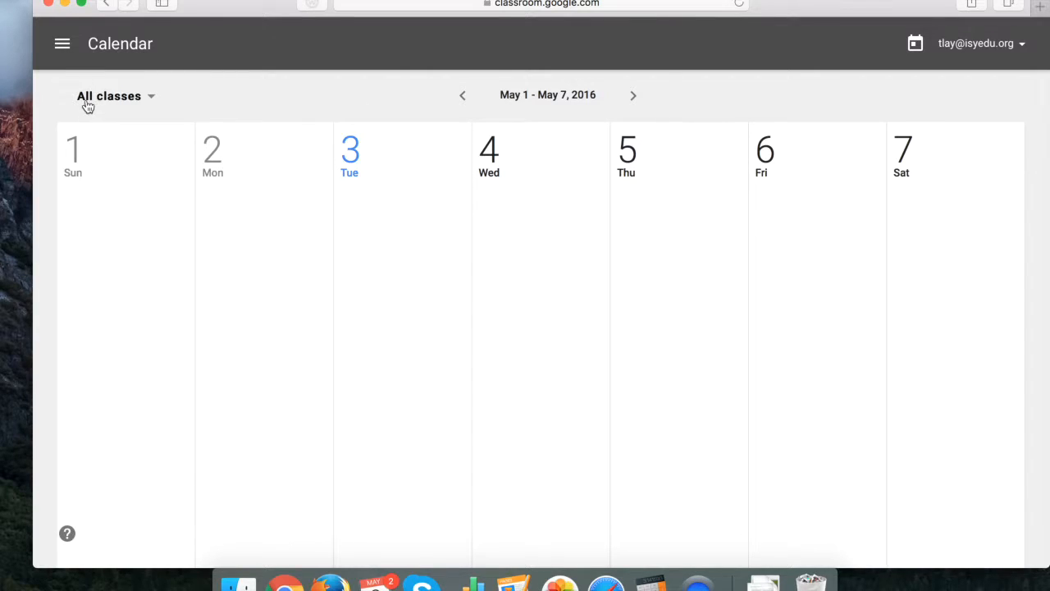
left_click(142, 102)
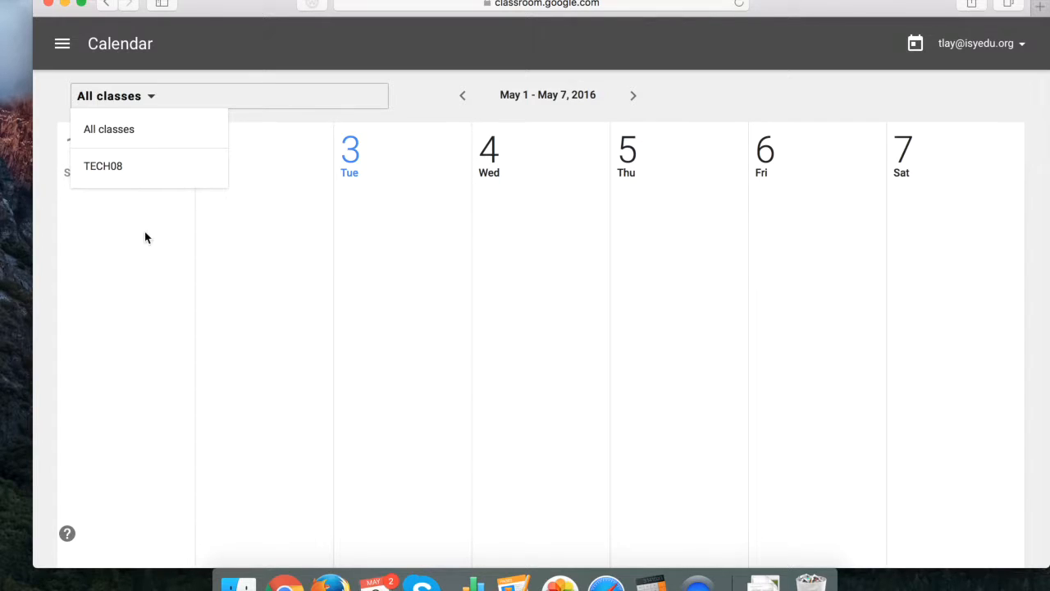
left_click(49, 43)
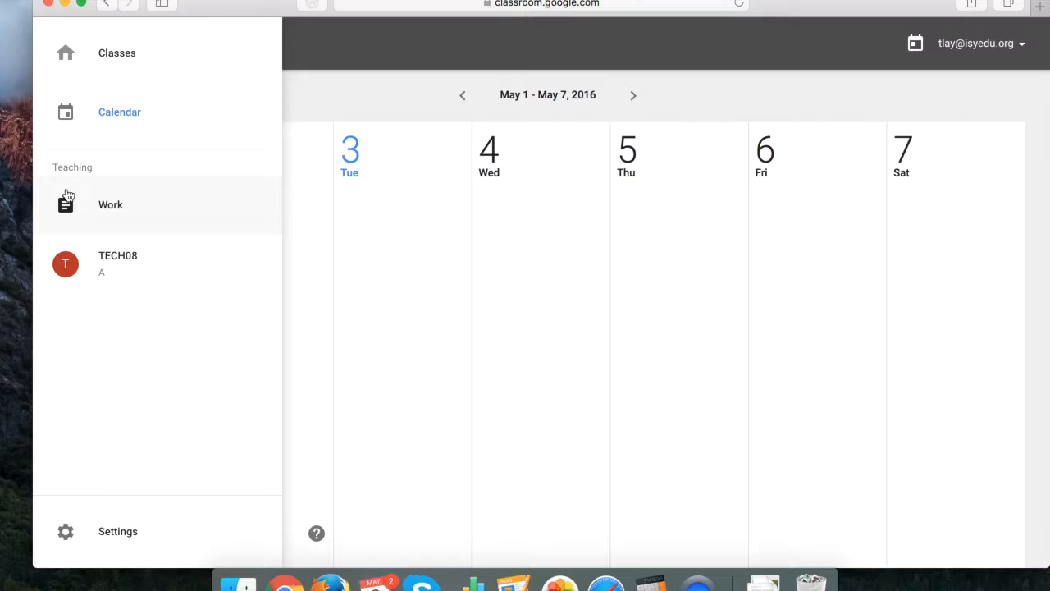
left_click(94, 220)
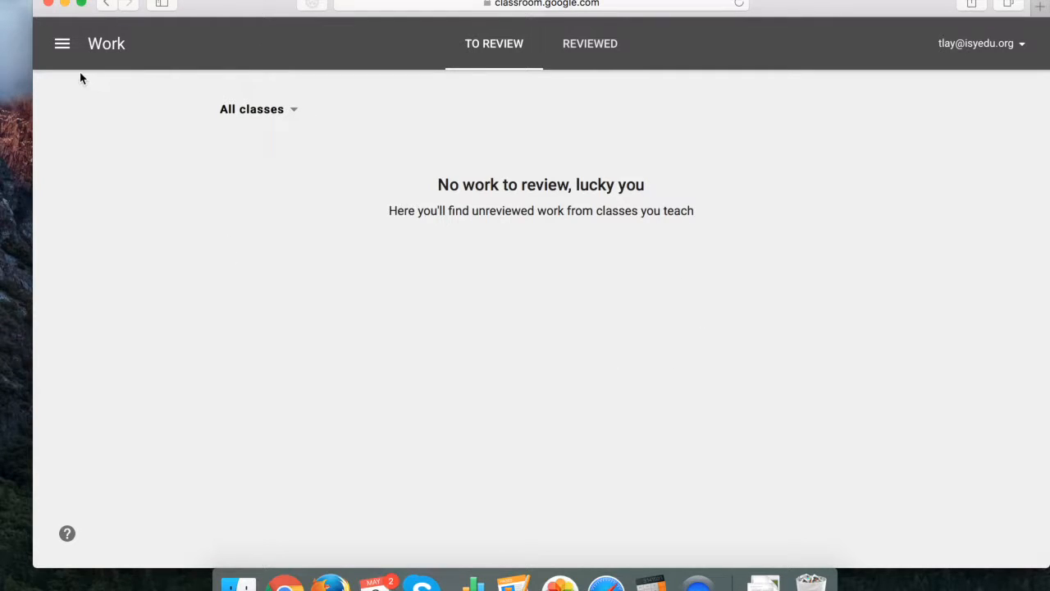
left_click(63, 50)
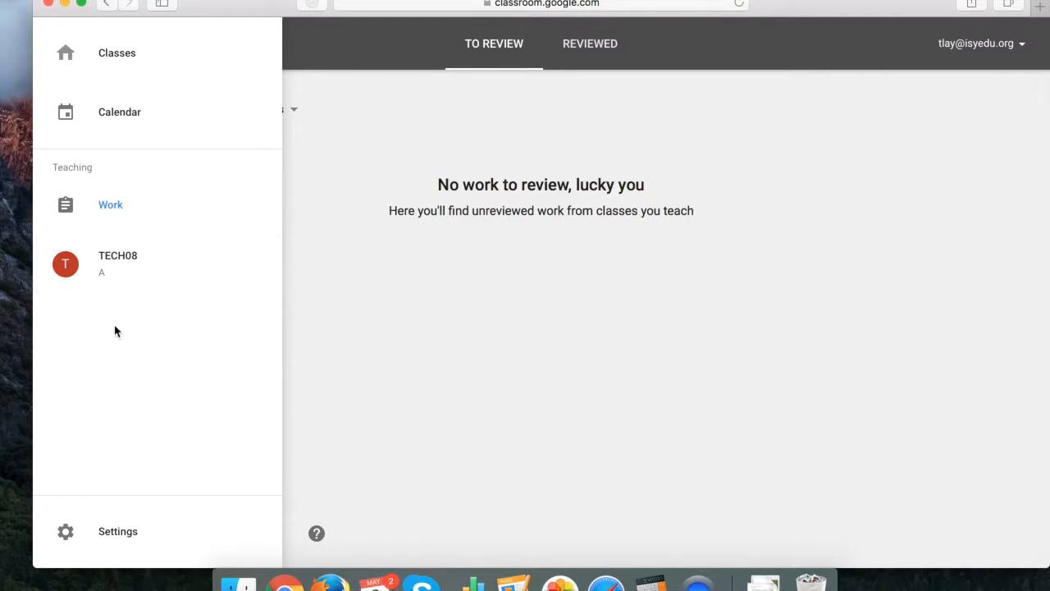
left_click(130, 274)
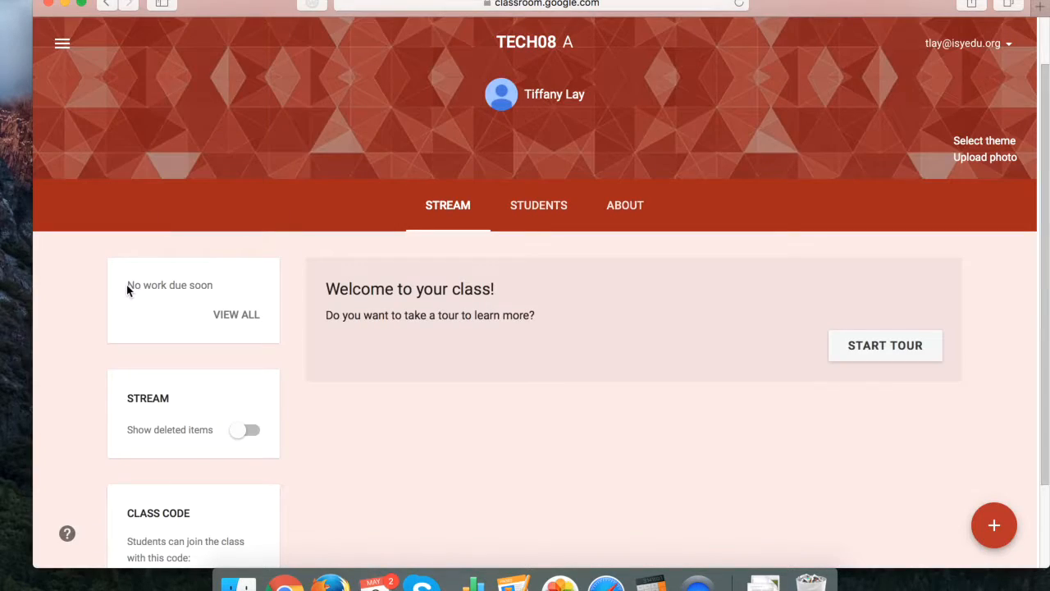
Open the general Classroom settings and turn the email notifications off and back on.
left_click(63, 44)
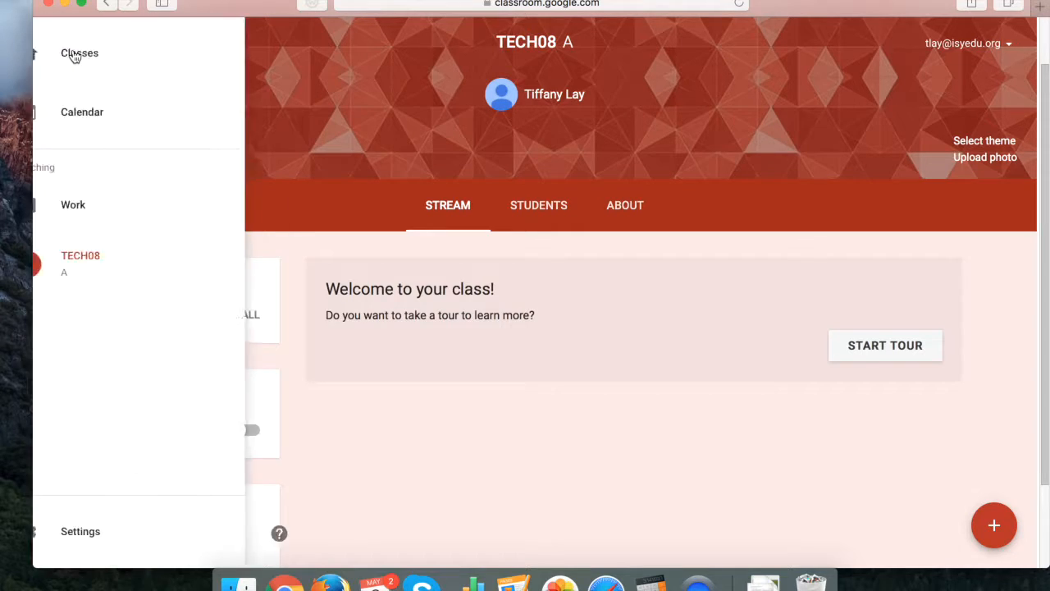
left_click(106, 538)
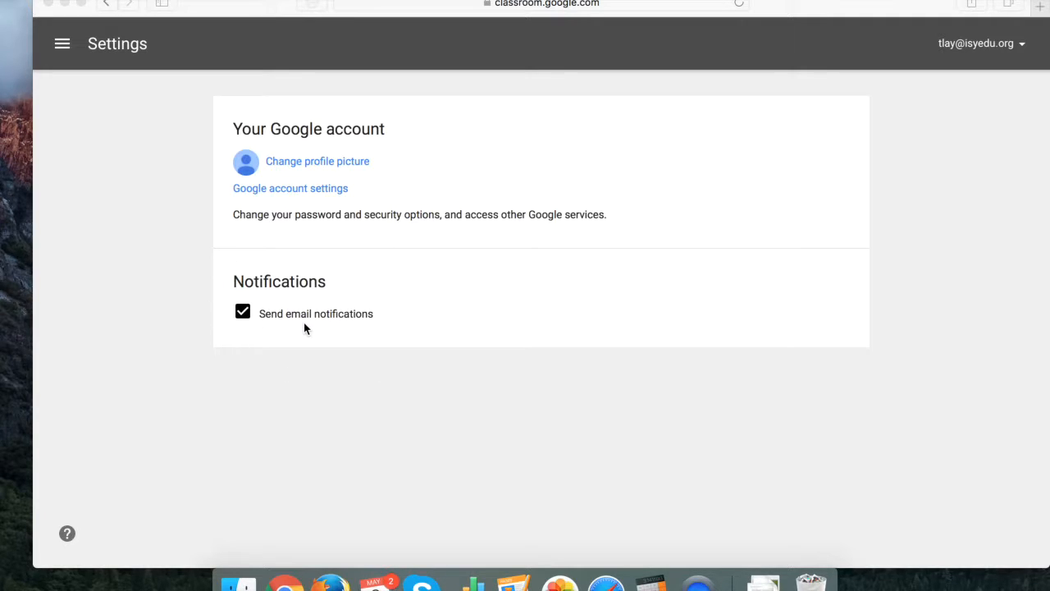
left_click(246, 318)
left_click(243, 313)
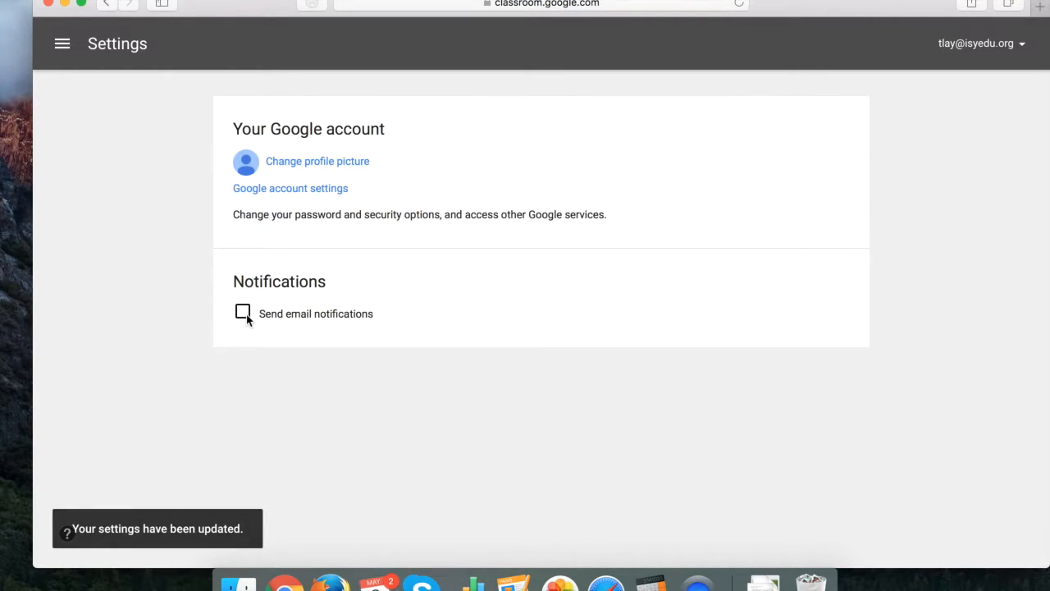
left_click(245, 317)
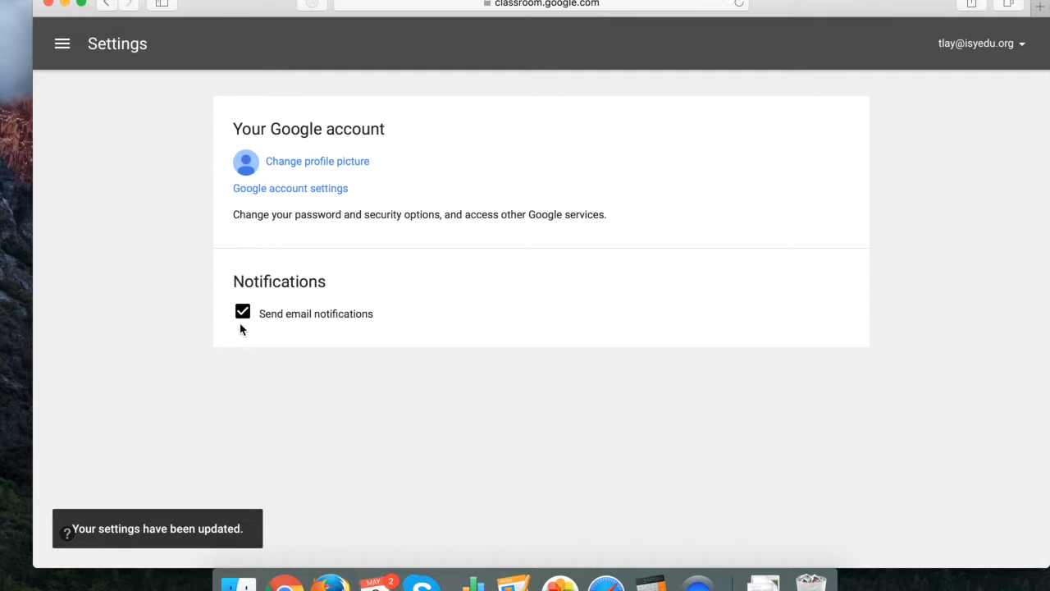